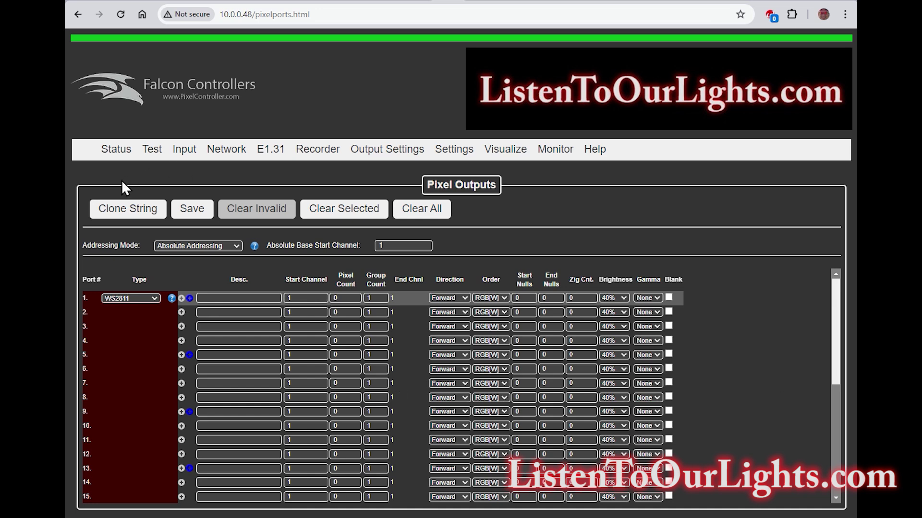
Step: Save the pixel output settings and open the controller's Status page
{"action": "left_click", "coordinate": [103, 148]}
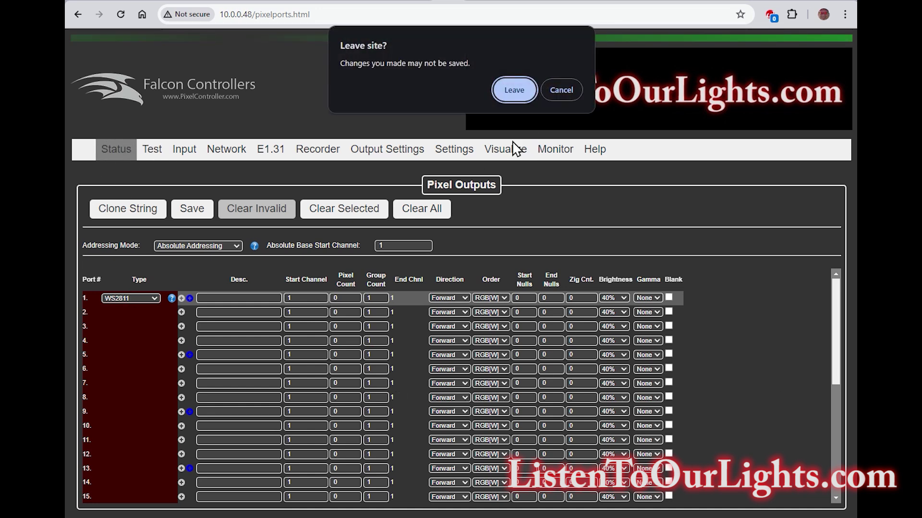
{"action": "left_click", "coordinate": [571, 94]}
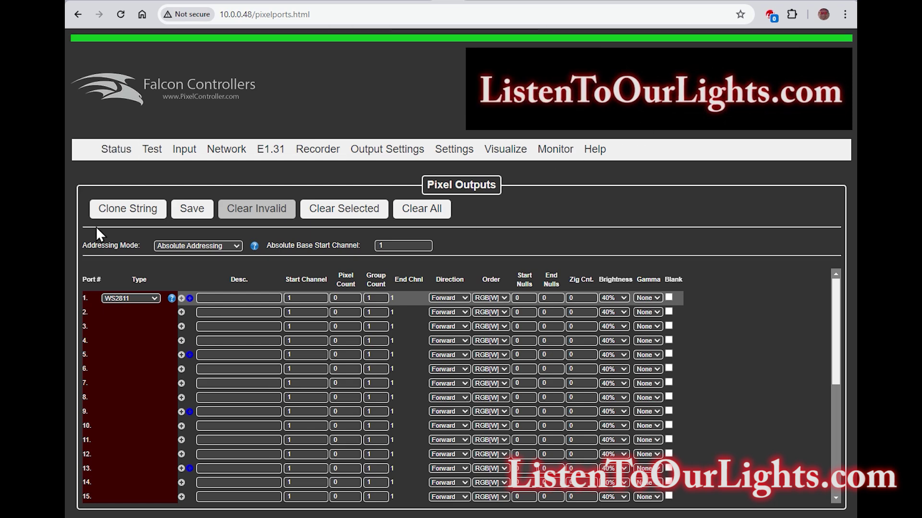
{"action": "left_click", "coordinate": [196, 208]}
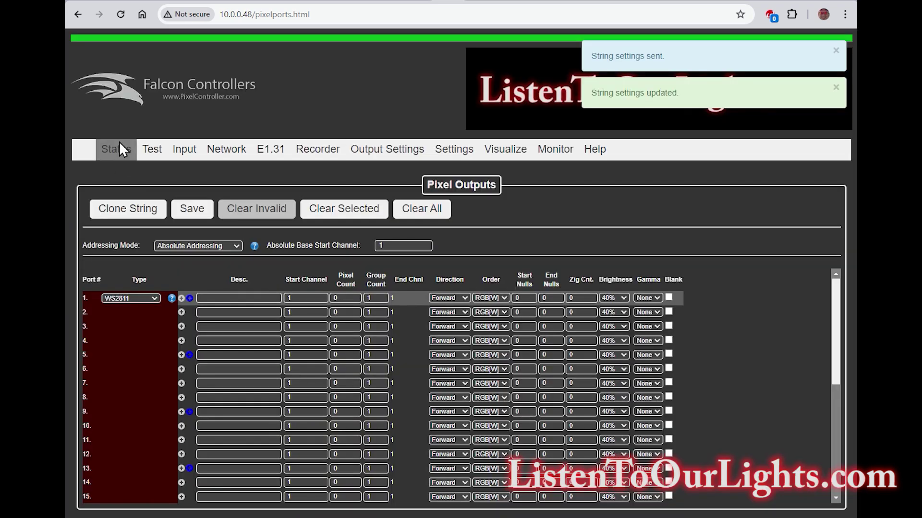
{"action": "left_click", "coordinate": [120, 146]}
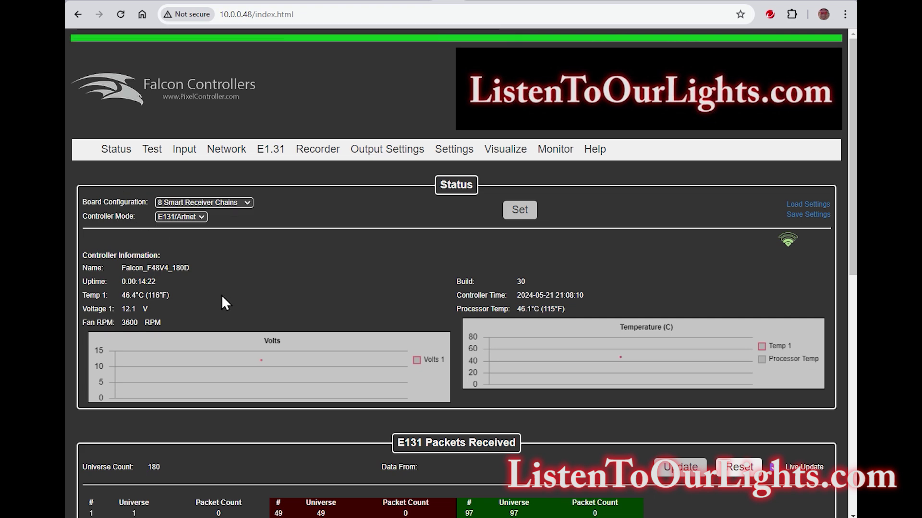
Step: Reopen the pixel output settings and look over the list of ports
{"action": "mouse_move", "coordinate": [367, 160]}
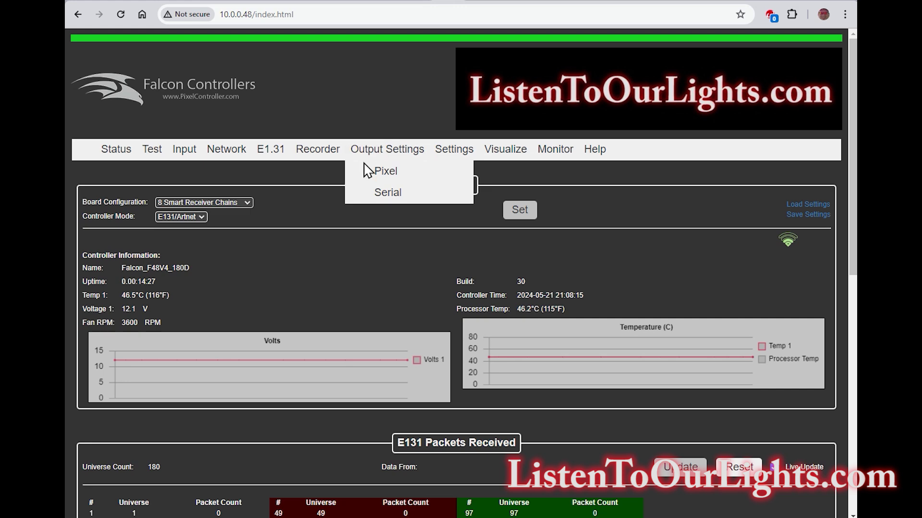
{"action": "left_click", "coordinate": [379, 173]}
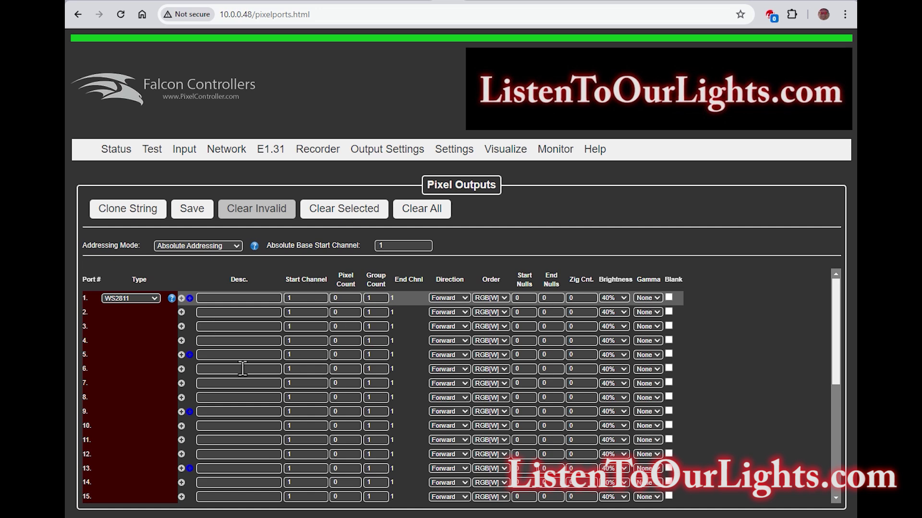
{"action": "scroll", "coordinate": [189, 329], "scroll_direction": "down", "scroll_amount": 3}
{"action": "scroll", "coordinate": [166, 358], "scroll_direction": "up", "scroll_amount": 3}
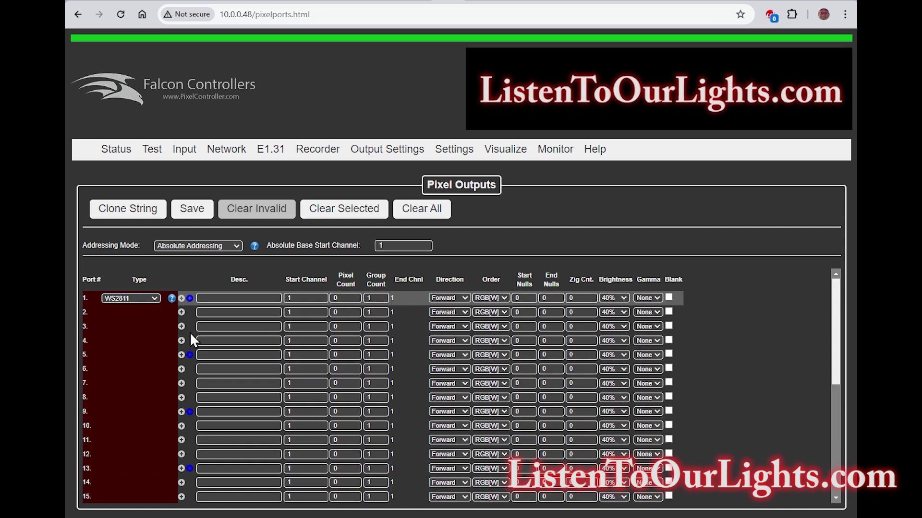
Step: Add six chained smart receivers, a through f, to ports 1-4
{"action": "left_click", "coordinate": [190, 299]}
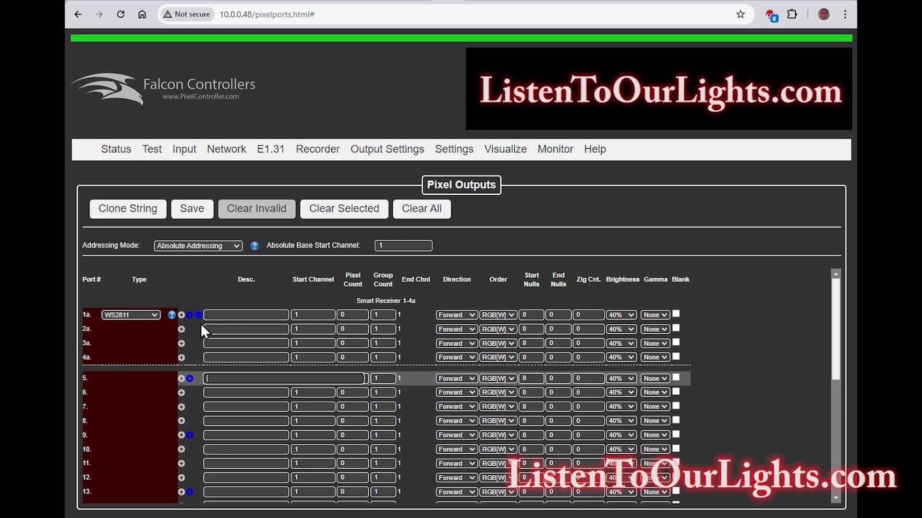
{"action": "left_click", "coordinate": [189, 316]}
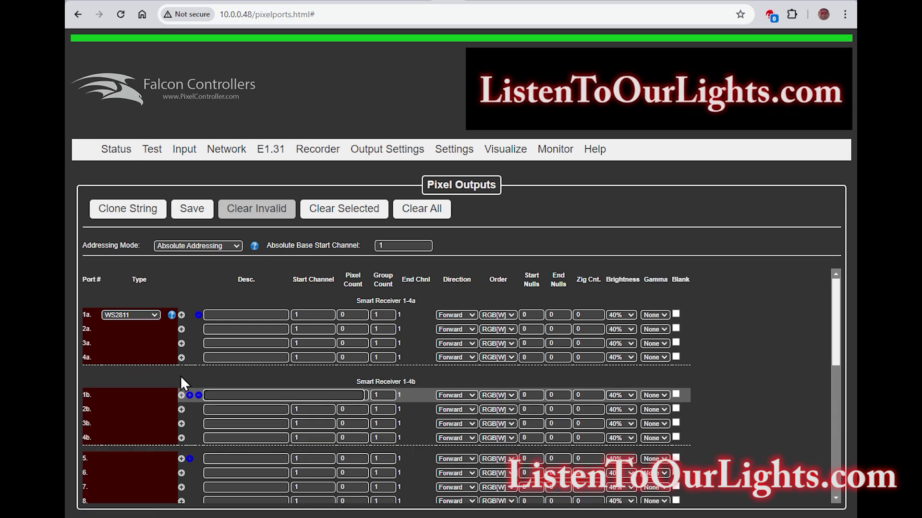
{"action": "left_click", "coordinate": [191, 395]}
{"action": "scroll", "coordinate": [185, 389], "scroll_direction": "down", "scroll_amount": 4}
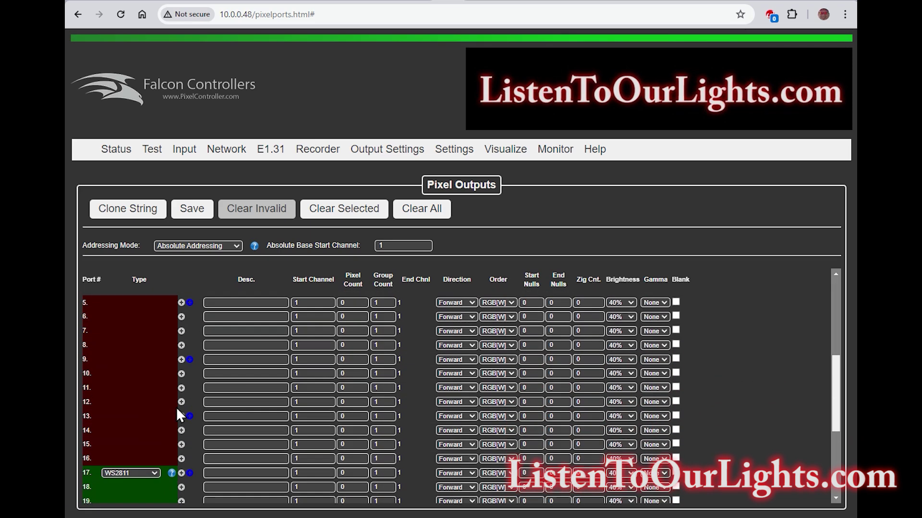
{"action": "left_click", "coordinate": [189, 358]}
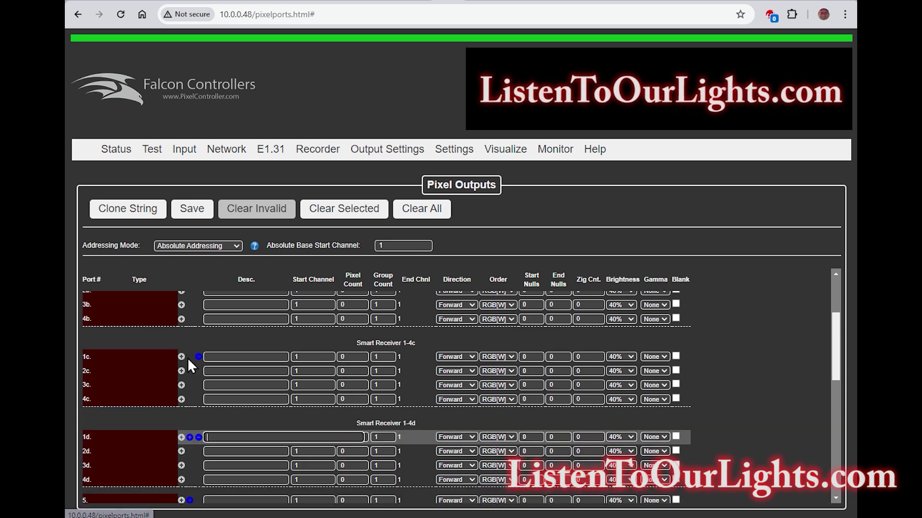
{"action": "scroll", "coordinate": [187, 359], "scroll_direction": "down", "scroll_amount": 3}
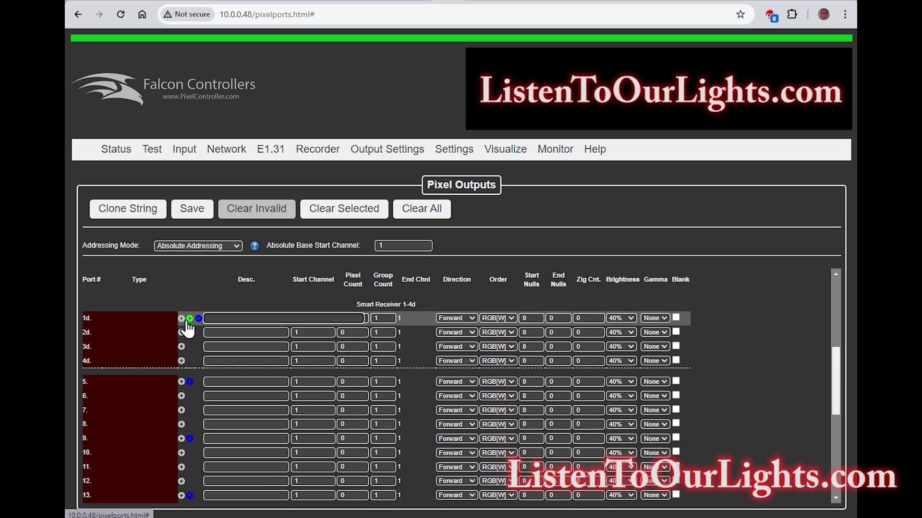
{"action": "left_click", "coordinate": [189, 320]}
{"action": "left_click", "coordinate": [190, 400]}
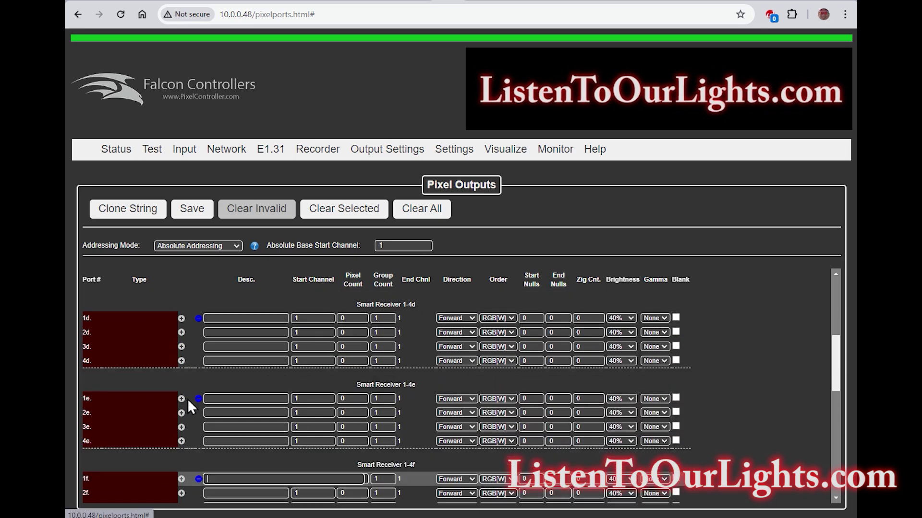
Step: Add two chained smart receivers, a and b, to ports 5-8
{"action": "scroll", "coordinate": [137, 419], "scroll_direction": "down", "scroll_amount": 4}
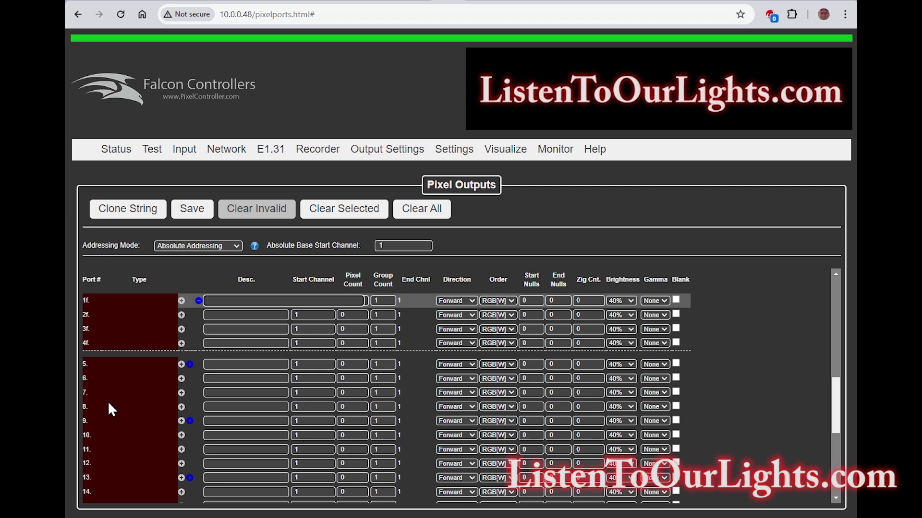
{"action": "left_click", "coordinate": [189, 365]}
{"action": "left_click", "coordinate": [190, 382]}
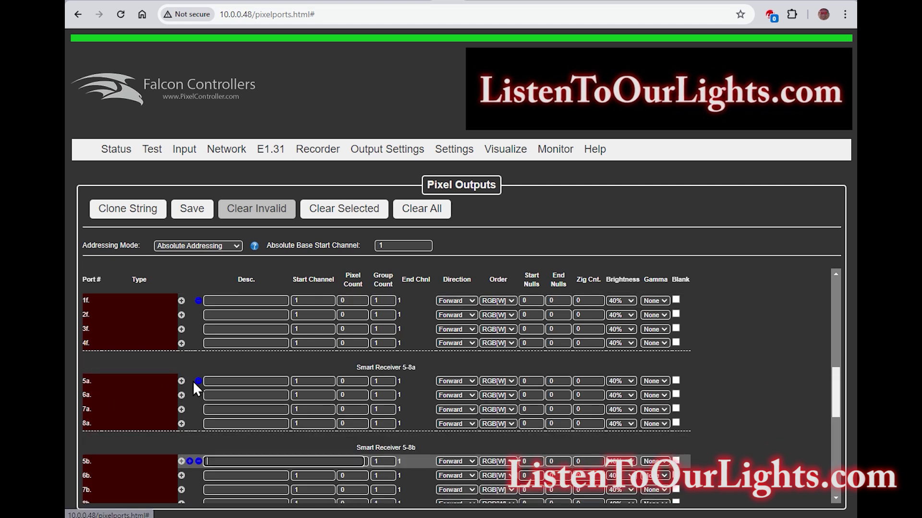
Step: Set the pixel count to 200 on all four ports of Smart Receiver 1-4a
{"action": "scroll", "coordinate": [221, 423], "scroll_direction": "up", "scroll_amount": 8}
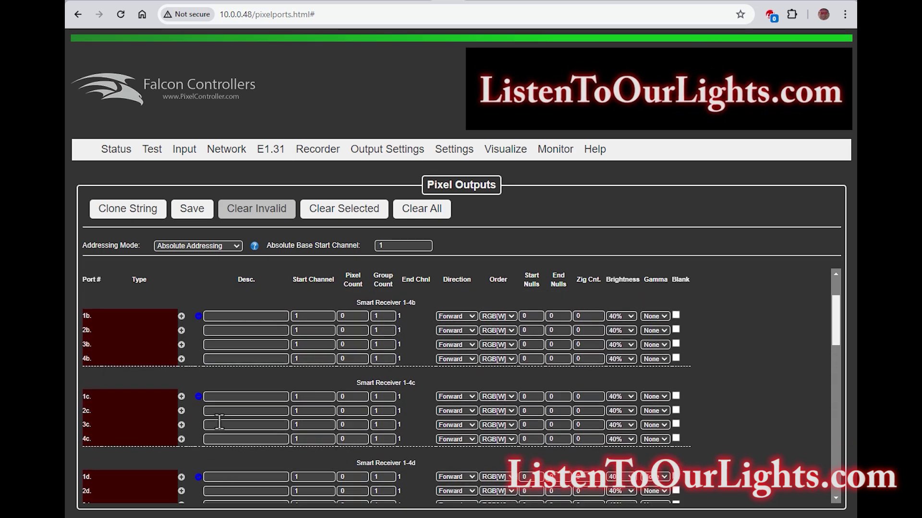
{"action": "double_click", "coordinate": [348, 315]}
{"action": "type", "text": "7"}
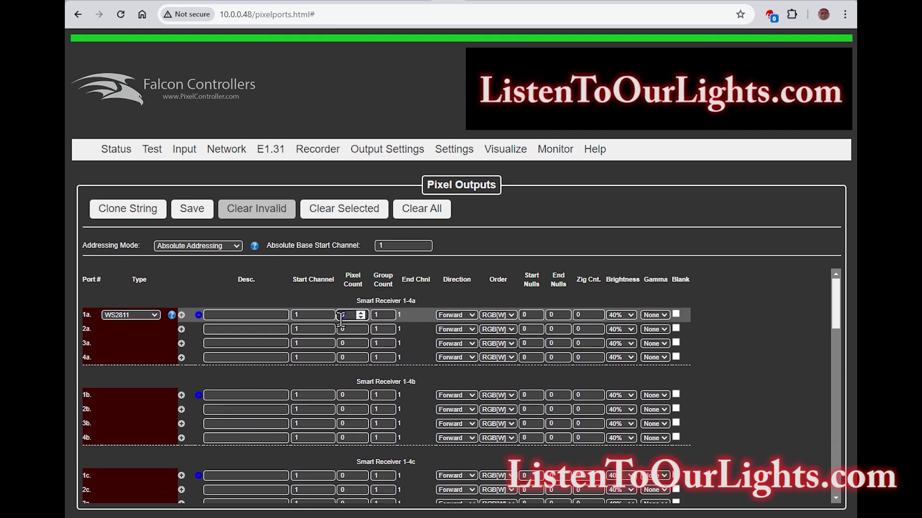
{"action": "type", "text": "00"}
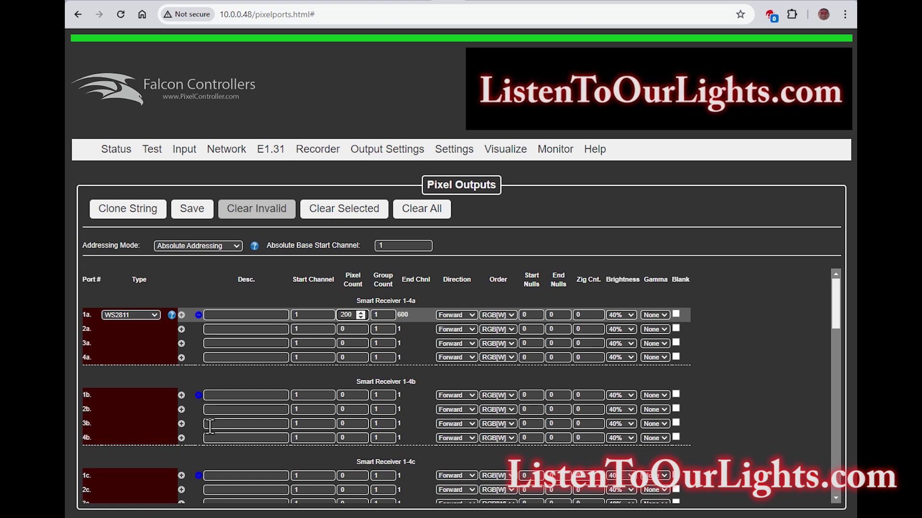
{"action": "key", "text": "Return"}
{"action": "key", "text": "Return"}
{"action": "key", "text": "Return"}
{"action": "key", "text": "Return"}
{"action": "key", "text": "Return"}
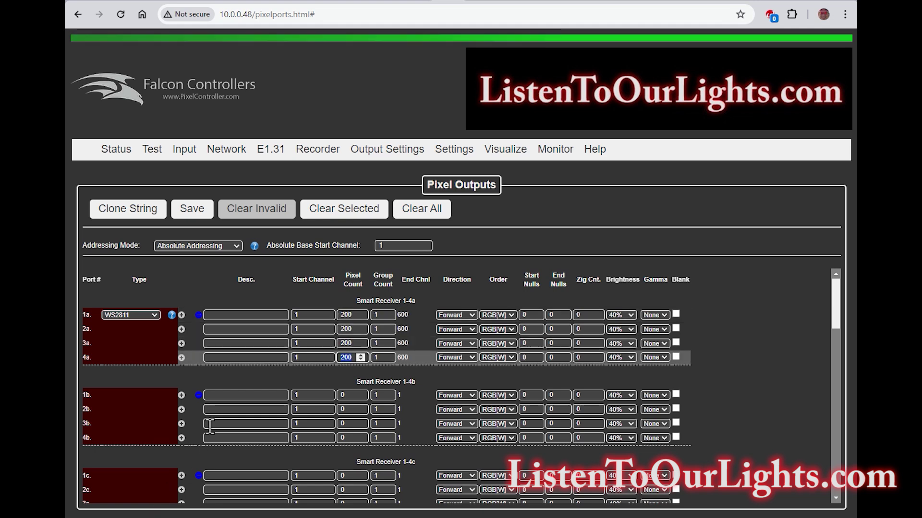
Step: Copy the 200 pixel count down through Smart Receivers 1-4b and 1-4c to port 1d
{"action": "scroll", "coordinate": [275, 445], "scroll_direction": "down", "scroll_amount": 1}
{"action": "key", "text": "Return"}
{"action": "key", "text": "Return"}
{"action": "key", "text": "Return"}
{"action": "key", "text": "Return"}
{"action": "key", "text": "Return"}
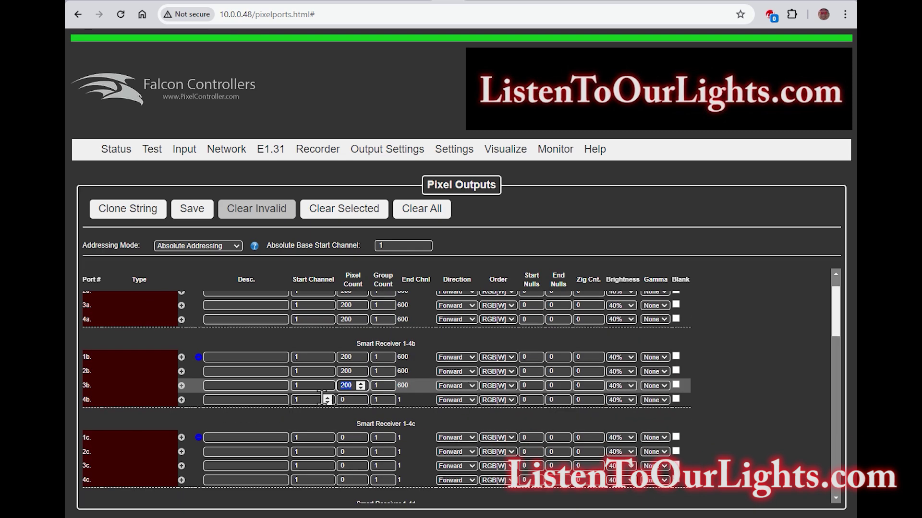
{"action": "key", "text": "Return"}
{"action": "key", "text": "Return"}
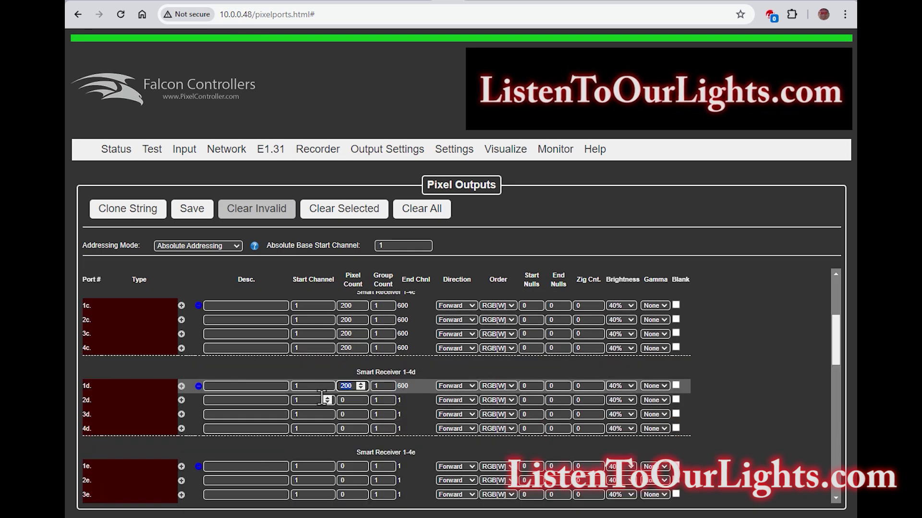
Step: Continue copying the 200 pixel count from port 2d through port 4e
{"action": "key", "text": "Return"}
{"action": "key", "text": "Return"}
{"action": "key", "text": "Return"}
{"action": "key", "text": "Return"}
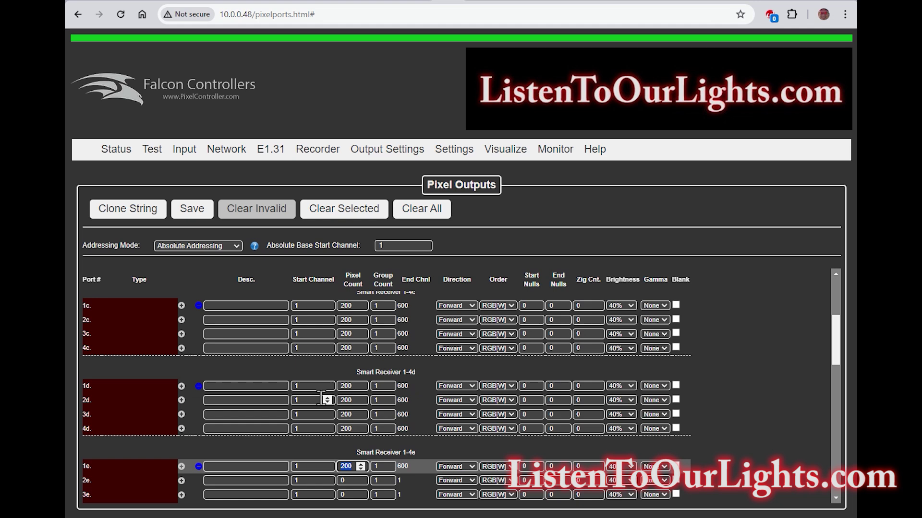
{"action": "scroll", "coordinate": [306, 386], "scroll_direction": "down", "scroll_amount": 1}
{"action": "key", "text": "Return"}
{"action": "key", "text": "Return"}
{"action": "key", "text": "Return"}
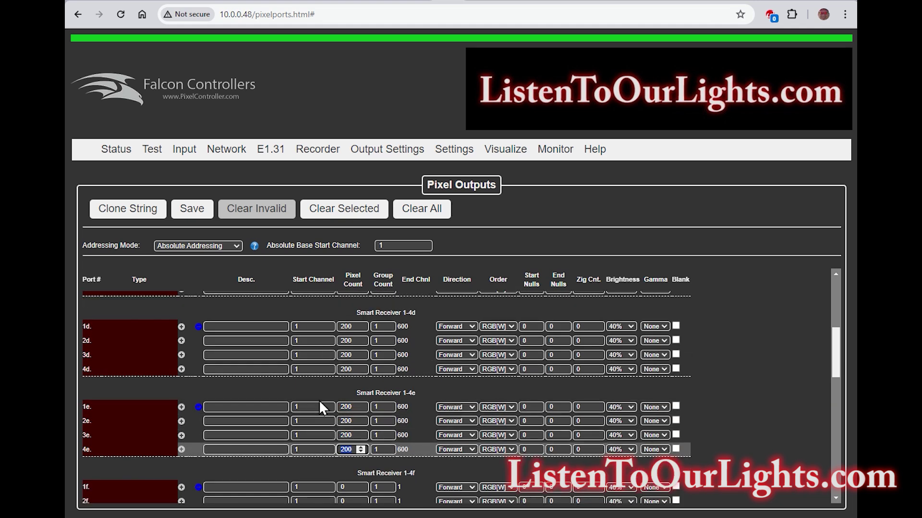
Step: Try a pixel count of 200 on the ports of Smart Receiver 1-4f
{"action": "scroll", "coordinate": [319, 401], "scroll_direction": "down", "scroll_amount": 1}
{"action": "scroll", "coordinate": [319, 399], "scroll_direction": "down", "scroll_amount": 1}
{"action": "key", "text": "Return"}
{"action": "key", "text": "Return"}
{"action": "key", "text": "Return"}
{"action": "key", "text": "Return"}
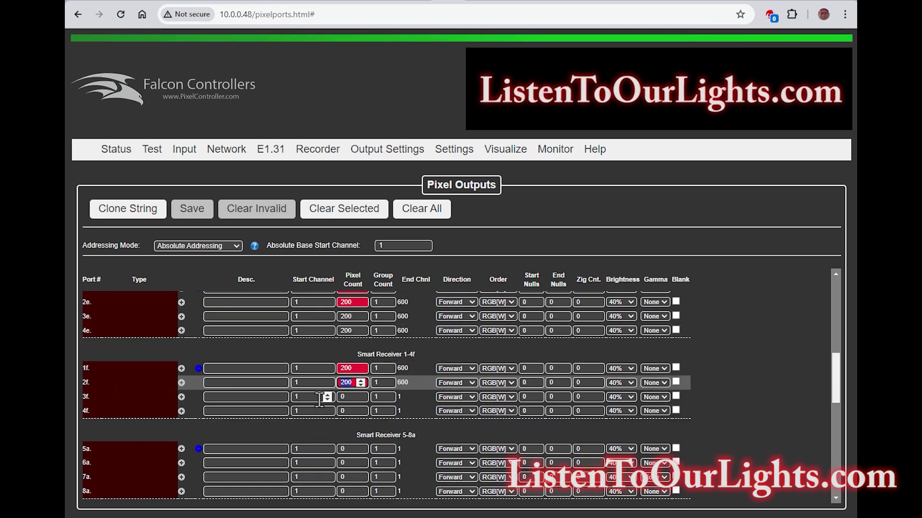
Step: Set the pixel count to 24 on all four ports of Smart Receiver 1-4f
{"action": "scroll", "coordinate": [320, 403], "scroll_direction": "up", "scroll_amount": 6}
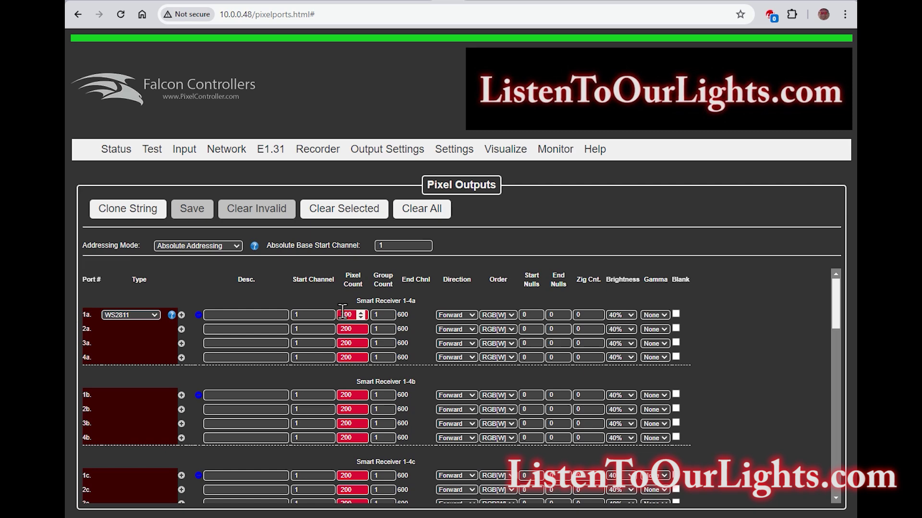
{"action": "scroll", "coordinate": [339, 390], "scroll_direction": "down", "scroll_amount": 3}
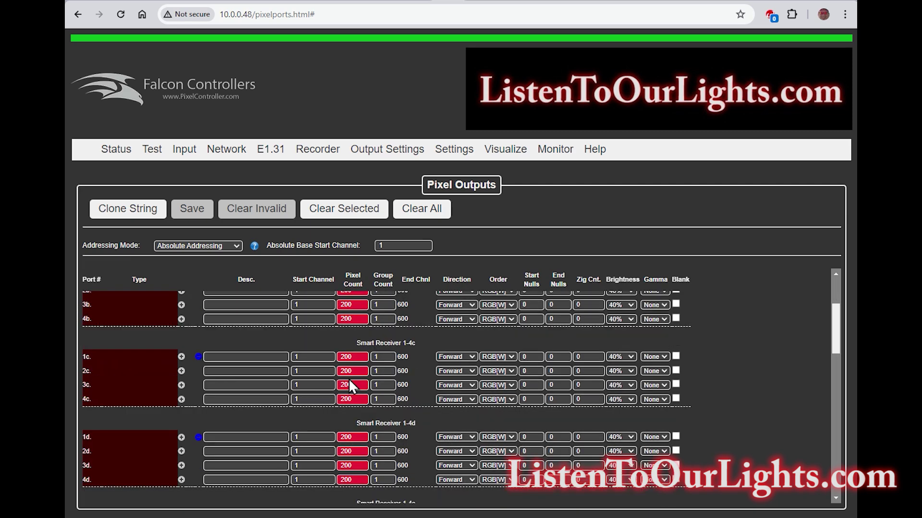
{"action": "scroll", "coordinate": [349, 441], "scroll_direction": "down", "scroll_amount": 6}
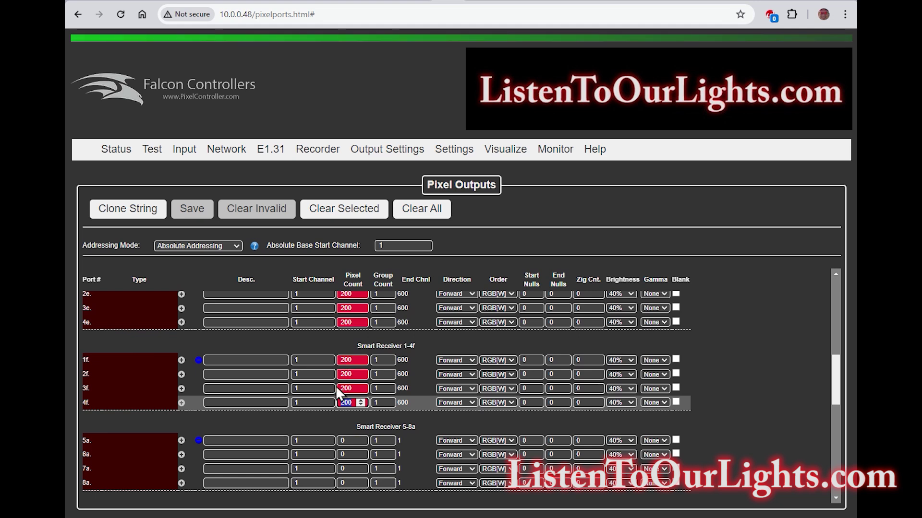
{"action": "mouse_move", "coordinate": [341, 366]}
{"action": "double_click", "coordinate": [342, 360]}
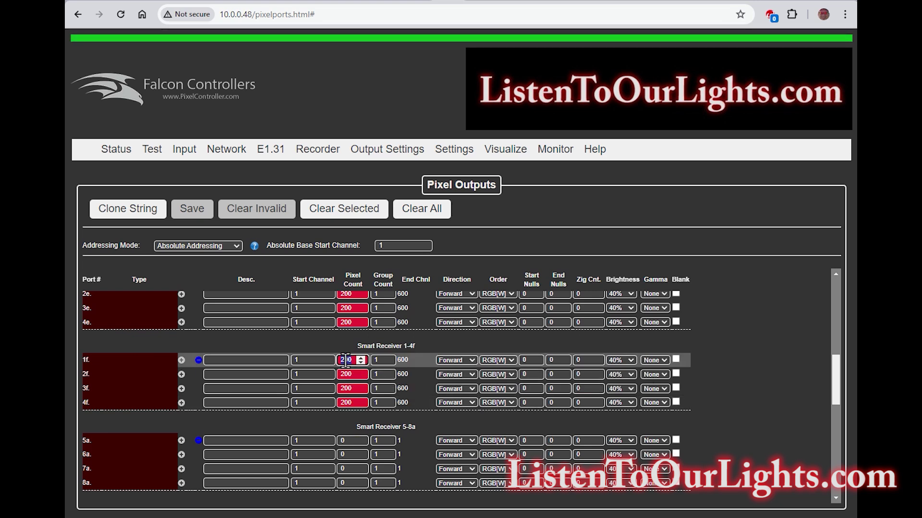
{"action": "type", "text": "24"}
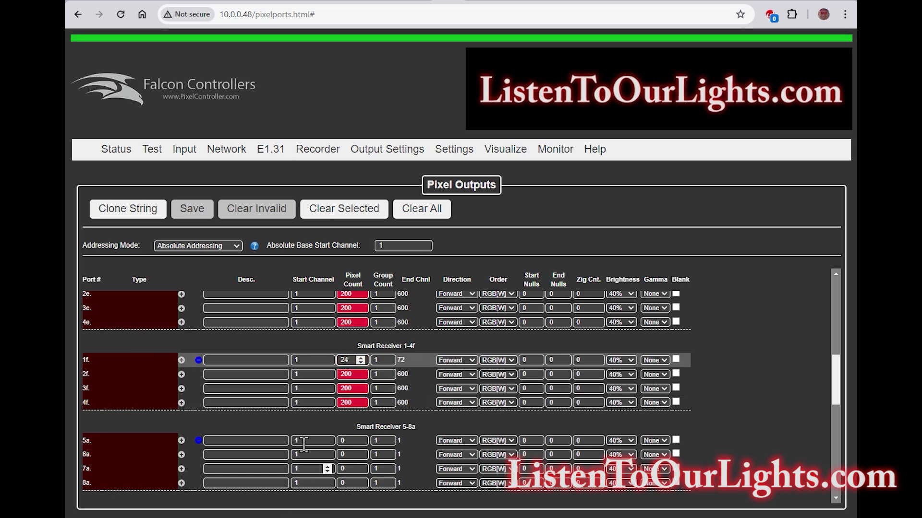
{"action": "double_click", "coordinate": [346, 361]}
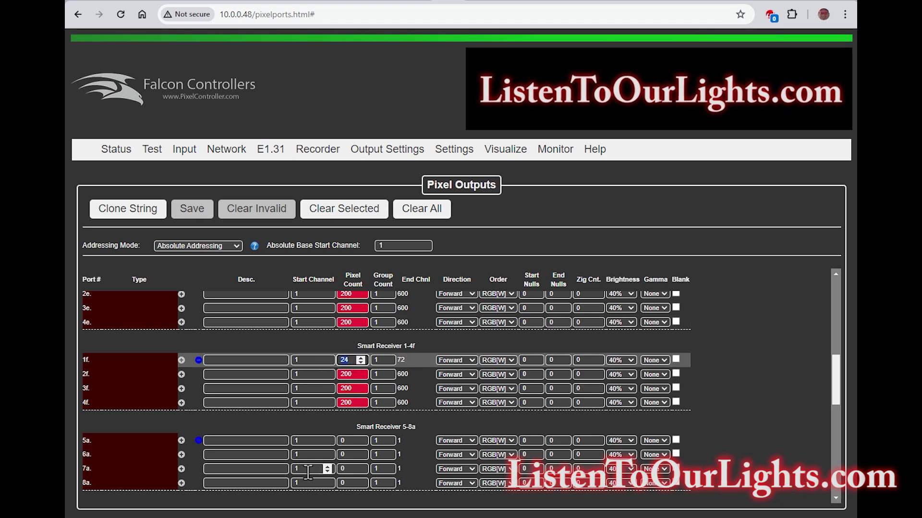
{"action": "key", "text": "Down"}
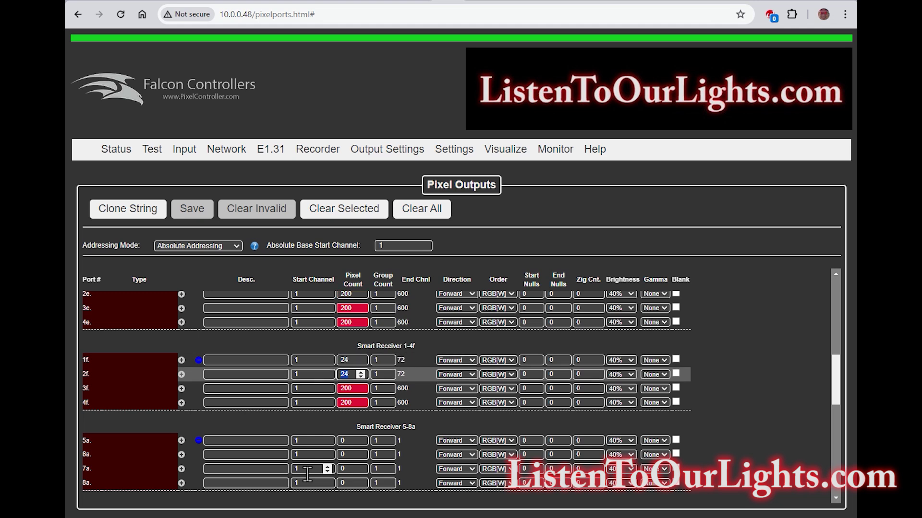
{"action": "key", "text": "Down"}
{"action": "key", "text": "Down"}
{"action": "left_click", "coordinate": [298, 367]}
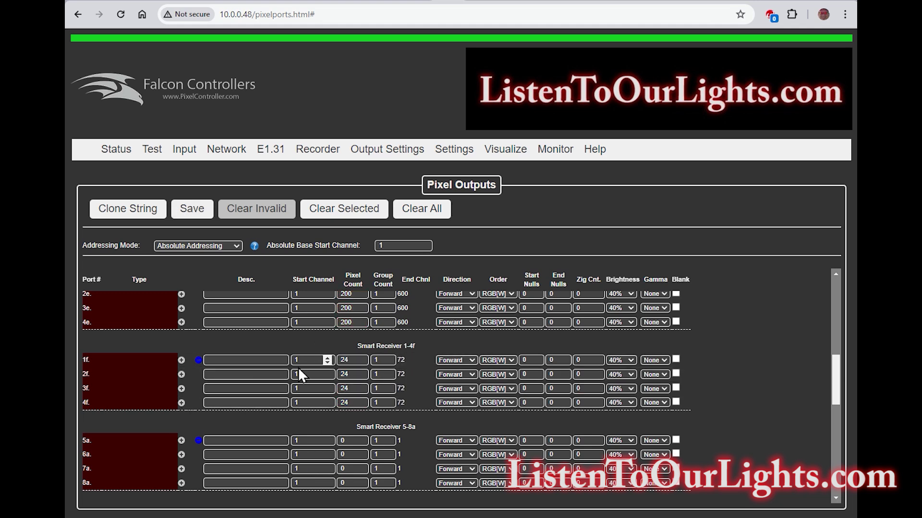
Step: Try a pixel count of 25 on port 1f of Smart Receiver 1-4f, clearing the entry again
{"action": "double_click", "coordinate": [345, 361]}
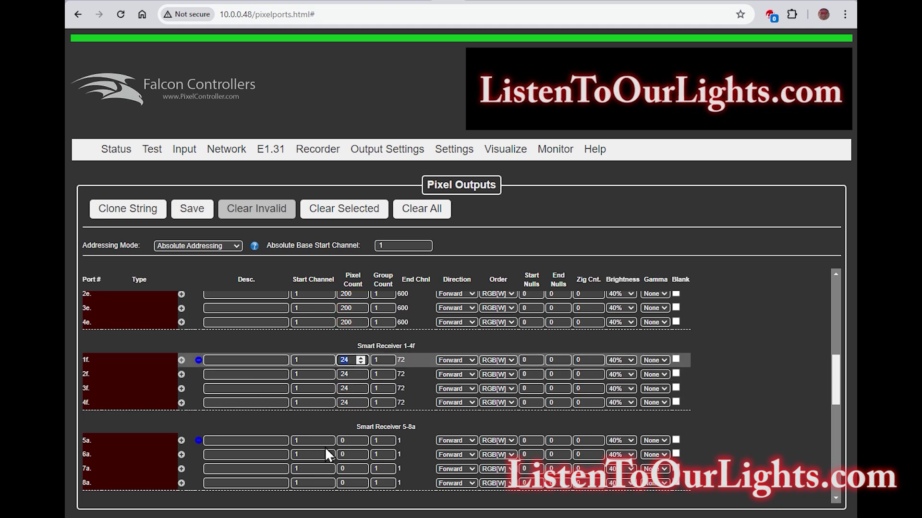
{"action": "type", "text": "25"}
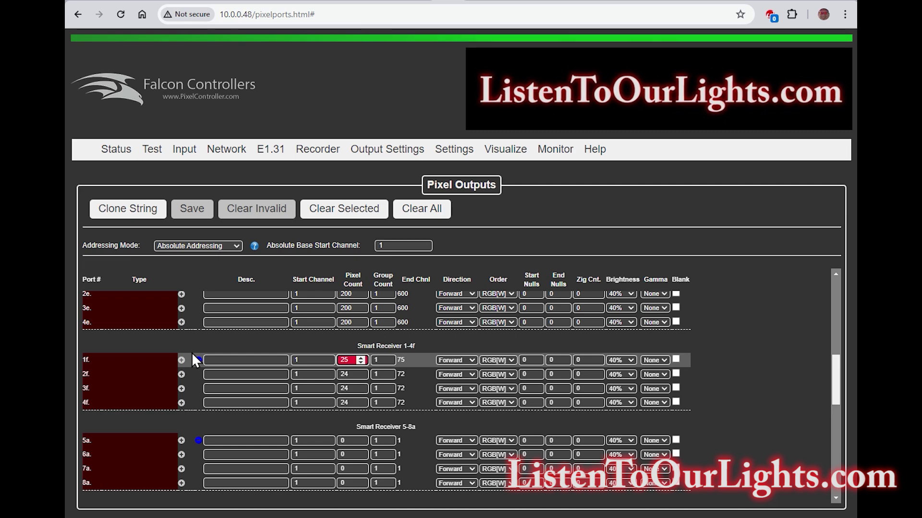
{"action": "key", "text": "BackSpace"}
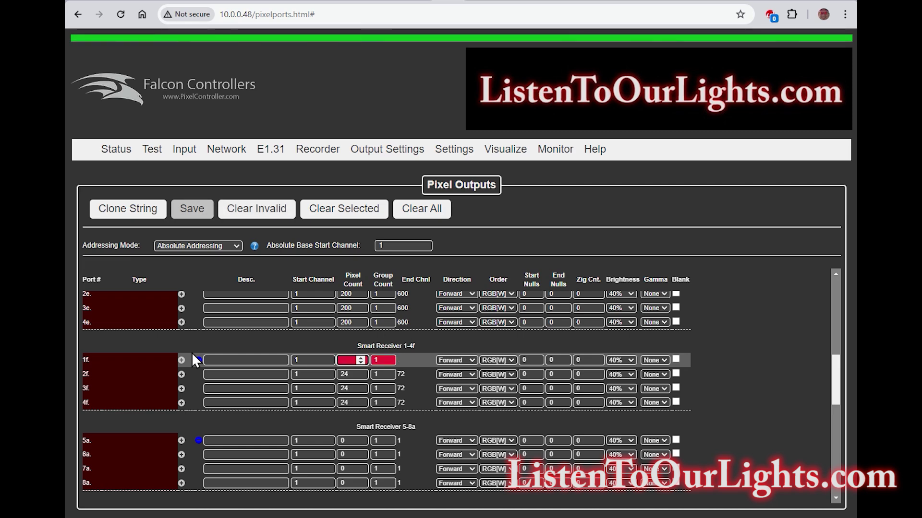
Step: Set the pixel count to 100 on ports 1e through 4e of Smart Receiver 1-4e
{"action": "scroll", "coordinate": [317, 384], "scroll_direction": "up", "scroll_amount": 3}
{"action": "scroll", "coordinate": [317, 383], "scroll_direction": "down", "scroll_amount": 2}
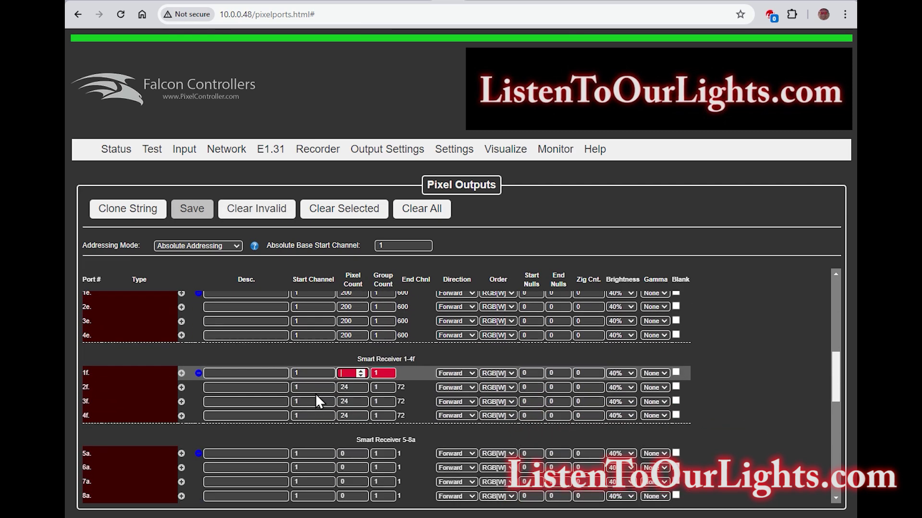
{"action": "scroll", "coordinate": [326, 418], "scroll_direction": "up", "scroll_amount": 3}
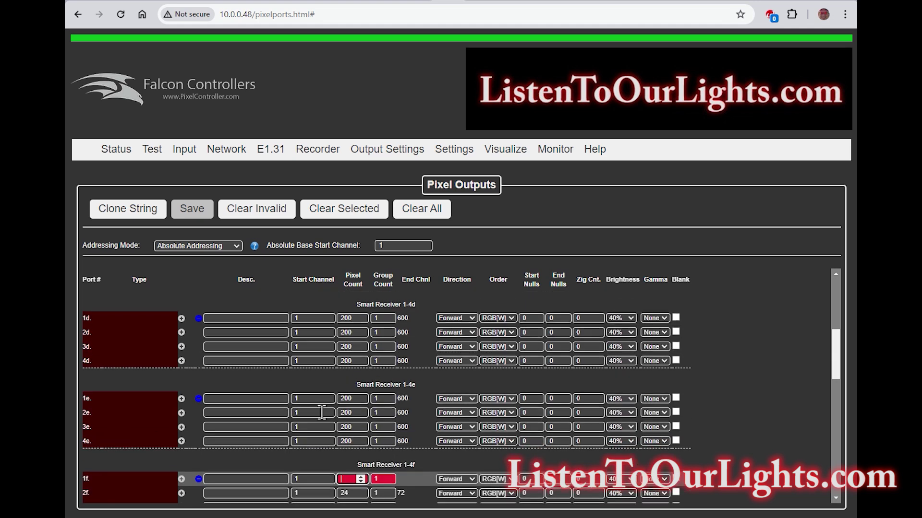
{"action": "double_click", "coordinate": [346, 399]}
{"action": "type", "text": "100"}
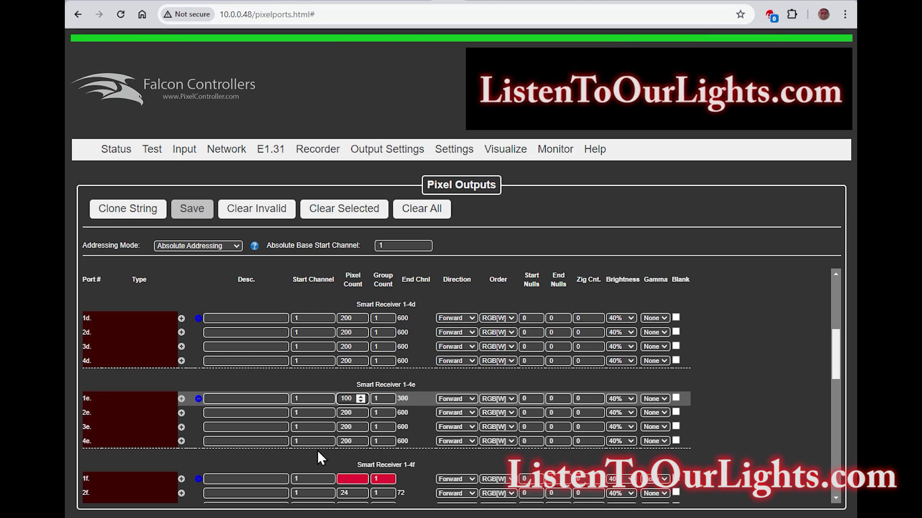
{"action": "key", "text": "shift+Down"}
{"action": "key", "text": "shift+Down"}
{"action": "key", "text": "shift+Down"}
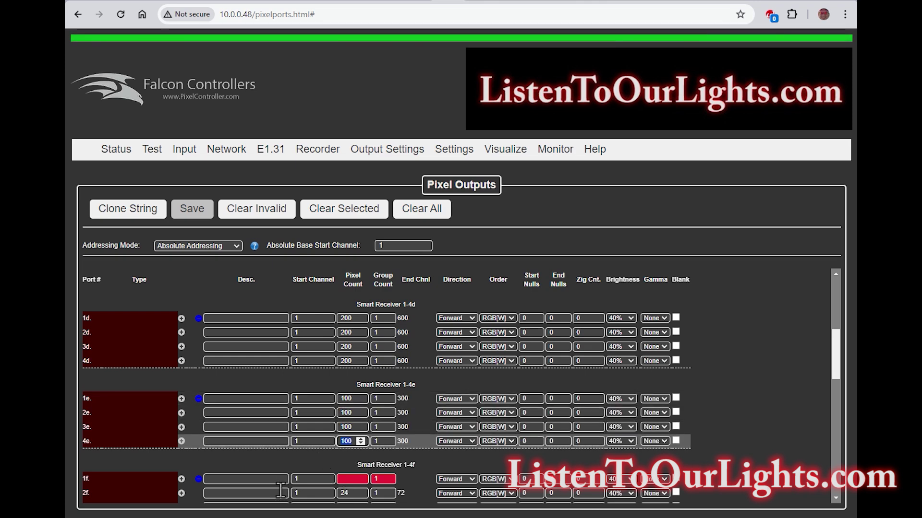
Step: Copy the 100 pixel count down to ports 1f through 4f of Smart Receiver 1-4f
{"action": "key", "text": "shift+Down"}
{"action": "key", "text": "shift+Down"}
{"action": "key", "text": "shift+Down"}
{"action": "key", "text": "shift+Down"}
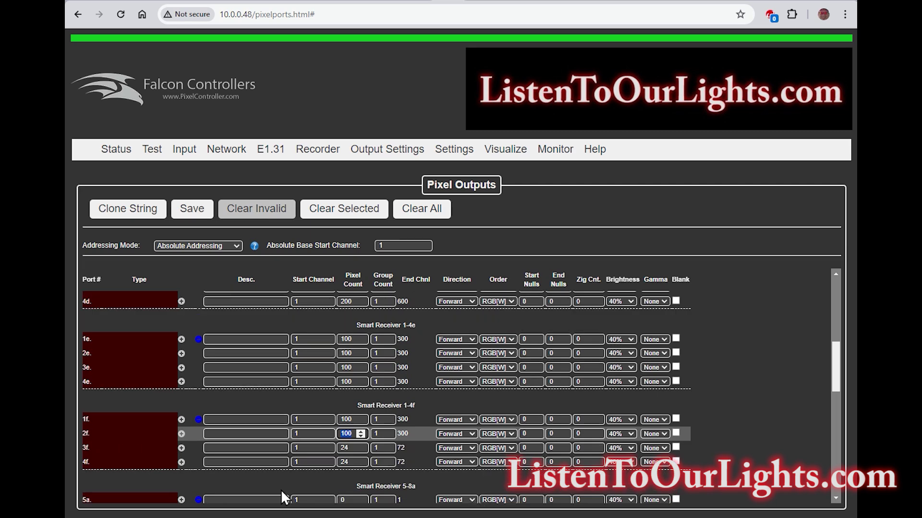
{"action": "scroll", "coordinate": [281, 490], "scroll_direction": "down", "scroll_amount": 1}
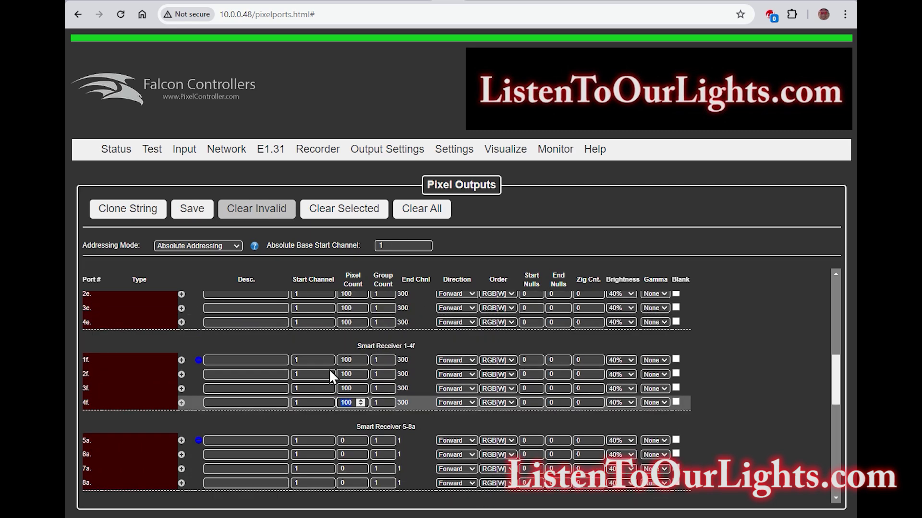
Step: Set the pixel count to 200 on all ports of Smart Receivers 5-8a and 5-8b
{"action": "scroll", "coordinate": [741, 374], "scroll_direction": "down", "scroll_amount": 1}
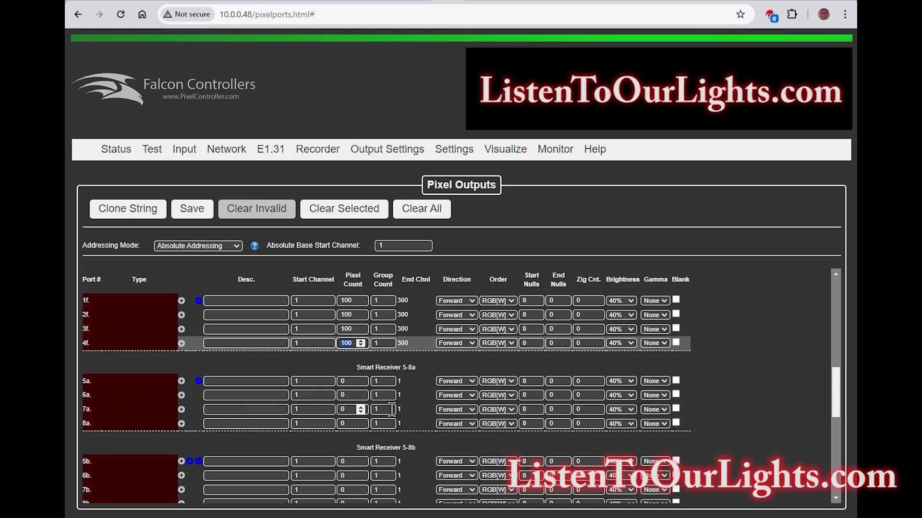
{"action": "left_click", "coordinate": [343, 381]}
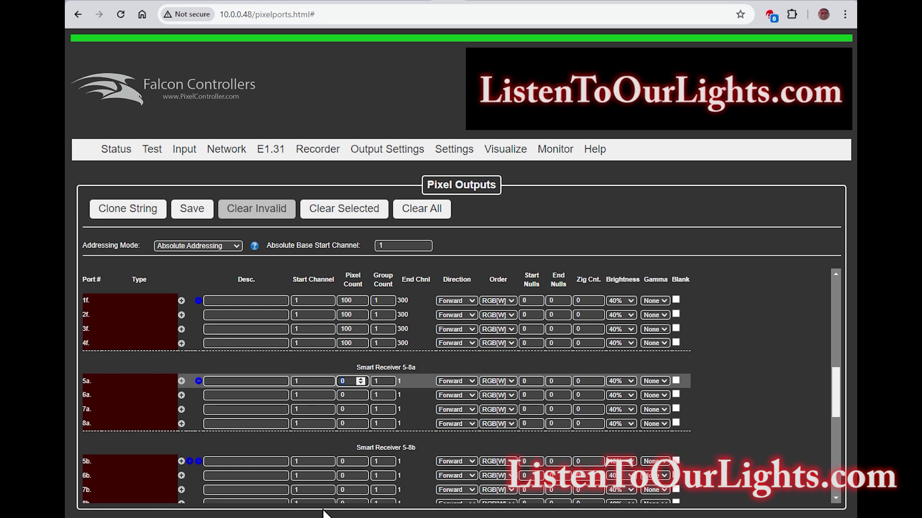
{"action": "type", "text": "200"}
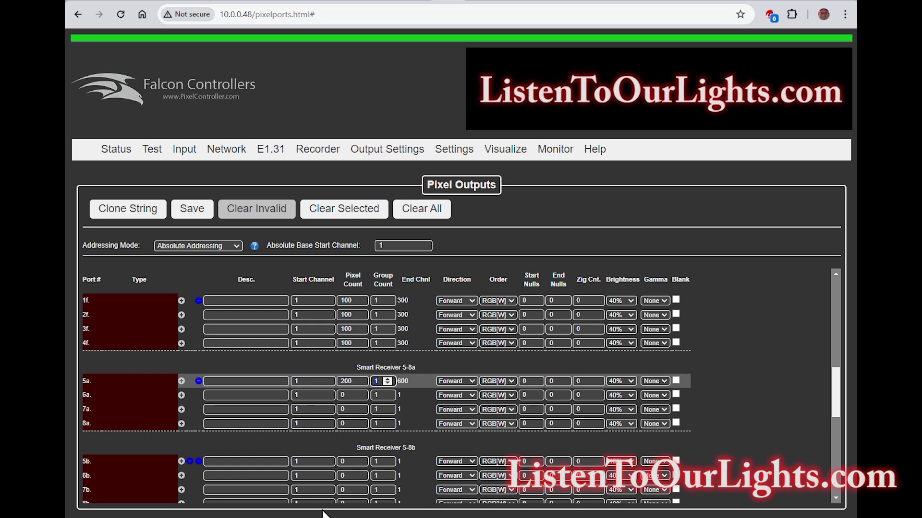
{"action": "left_click", "coordinate": [361, 378]}
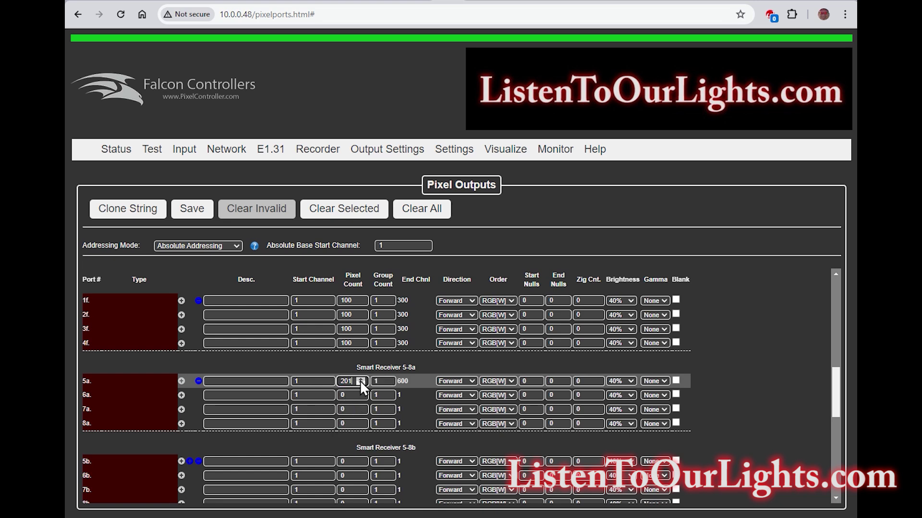
{"action": "double_click", "coordinate": [345, 381]}
{"action": "type", "text": "200"}
{"action": "key", "text": "Return"}
{"action": "key", "text": "Return"}
{"action": "key", "text": "Return"}
{"action": "key", "text": "Return"}
{"action": "key", "text": "Return"}
{"action": "key", "text": "Return"}
{"action": "key", "text": "Return"}
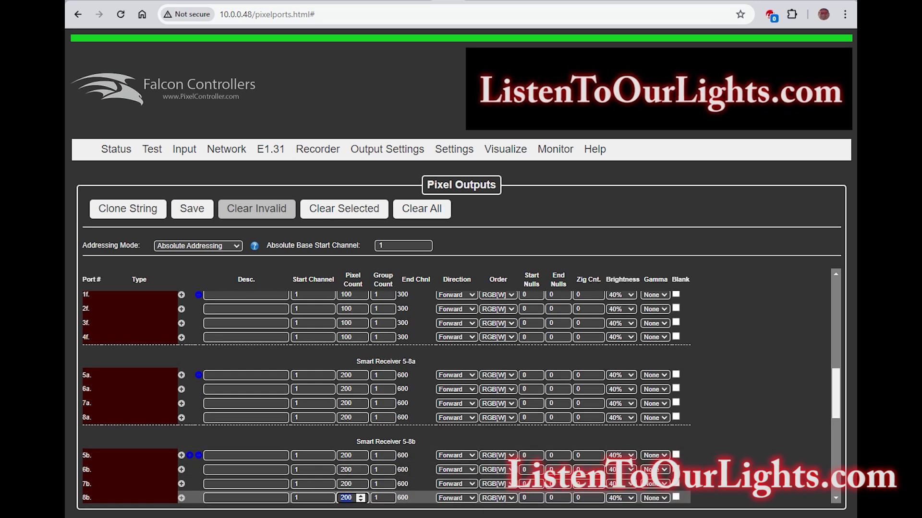
Step: Set the smart receiver ports' brightness to 30% starting from port 1a, and save the pixel output settings
{"action": "scroll", "coordinate": [314, 408], "scroll_direction": "down", "scroll_amount": 2}
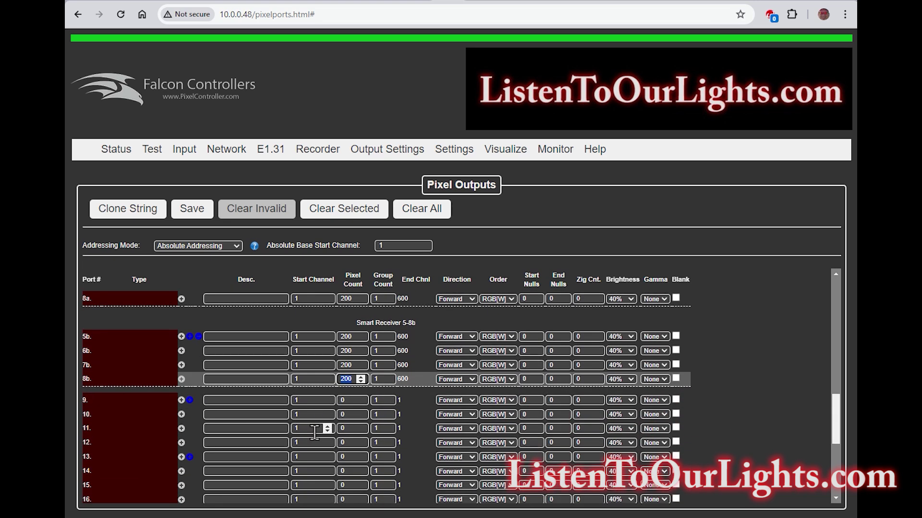
{"action": "scroll", "coordinate": [314, 432], "scroll_direction": "up", "scroll_amount": 3}
{"action": "left_click", "coordinate": [192, 211]}
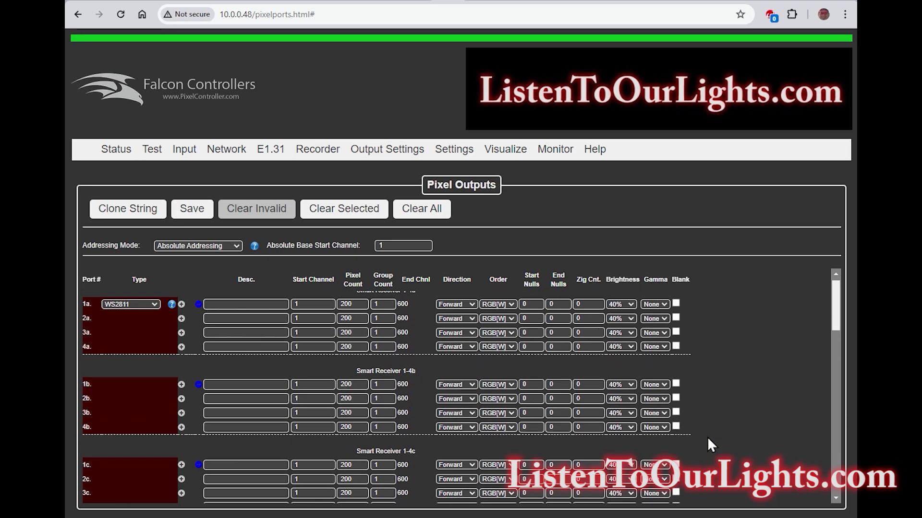
{"action": "left_click", "coordinate": [627, 314]}
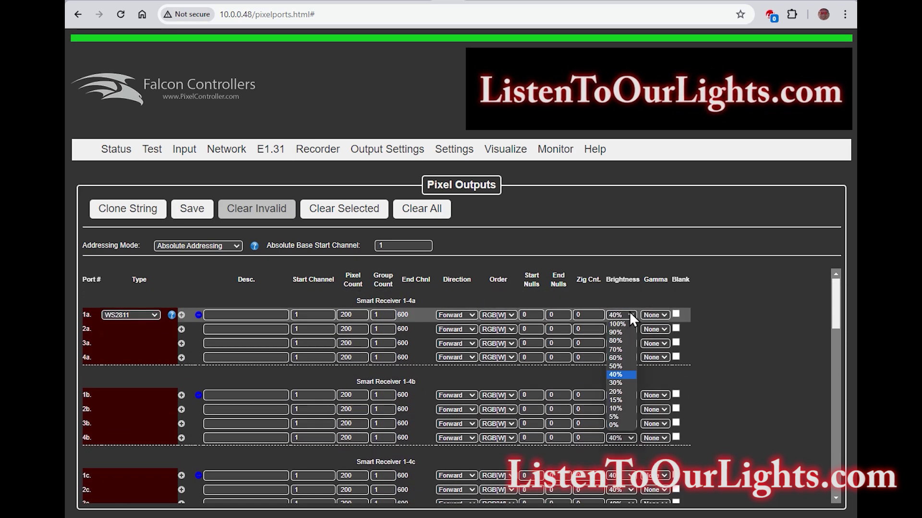
{"action": "left_click", "coordinate": [617, 382]}
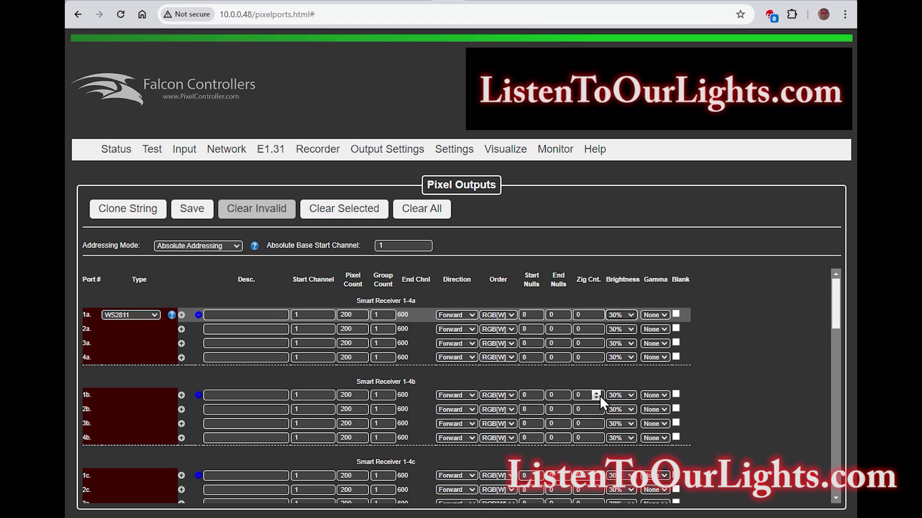
{"action": "scroll", "coordinate": [606, 398], "scroll_direction": "down", "scroll_amount": 3}
{"action": "scroll", "coordinate": [606, 400], "scroll_direction": "down", "scroll_amount": 10}
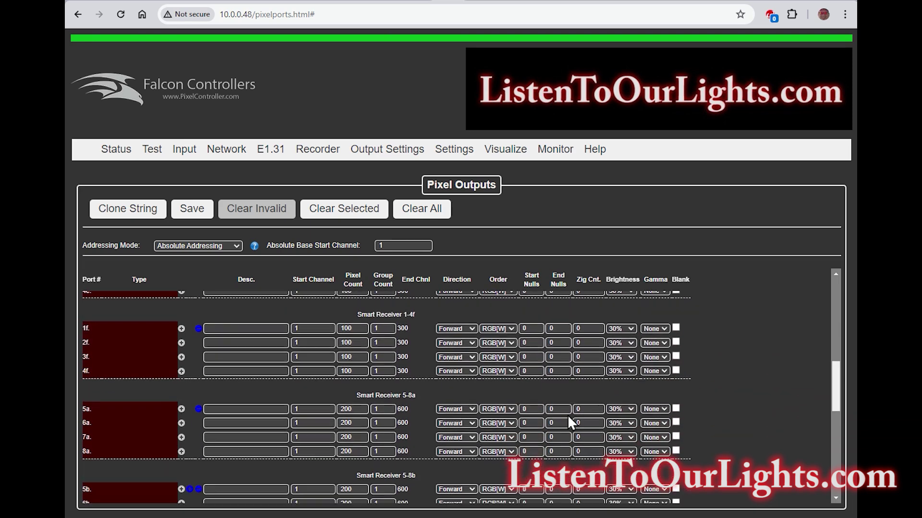
{"action": "scroll", "coordinate": [512, 418], "scroll_direction": "up", "scroll_amount": 5}
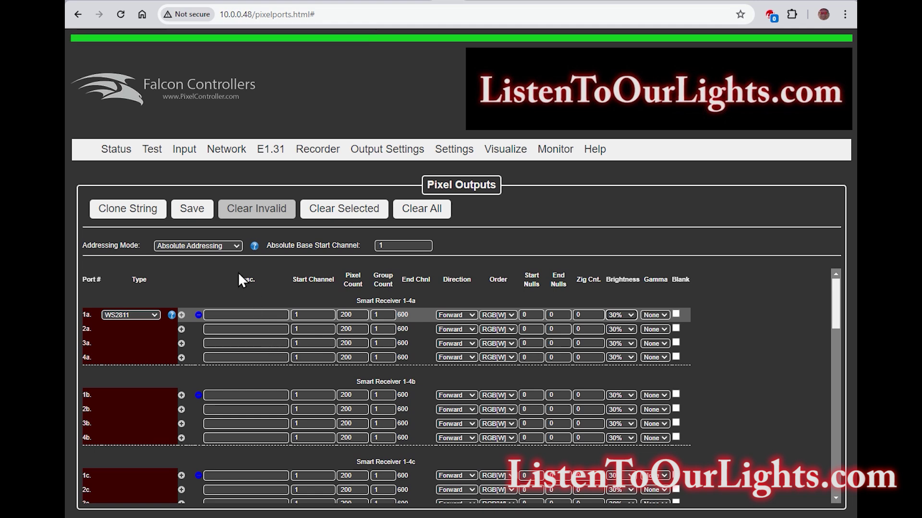
{"action": "left_click", "coordinate": [194, 212]}
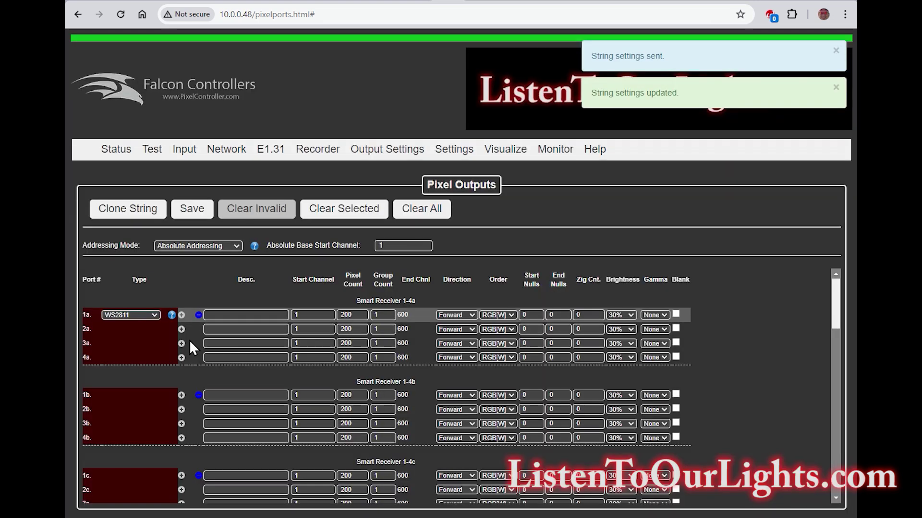
Step: Open the controller's test page, review the selected remote ports, and enable the Color Wash test on them
{"action": "left_click", "coordinate": [152, 148]}
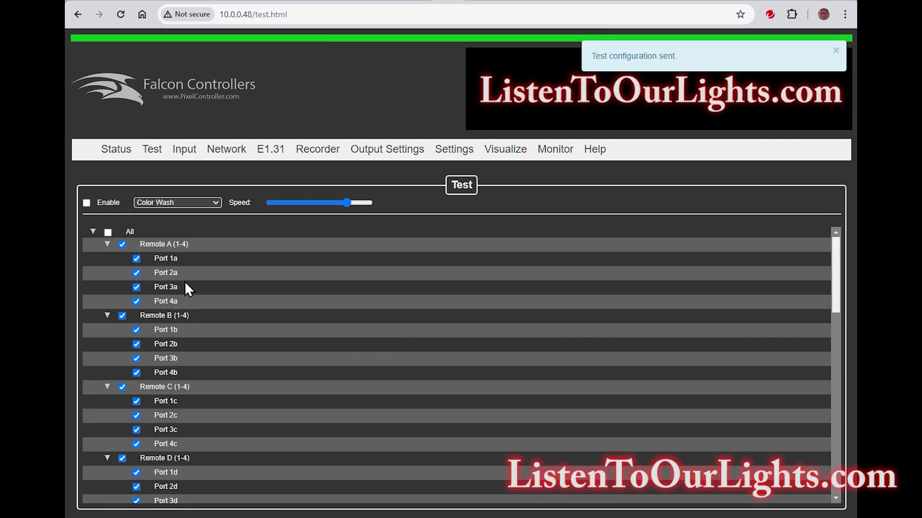
{"action": "scroll", "coordinate": [193, 247], "scroll_direction": "down", "scroll_amount": 3}
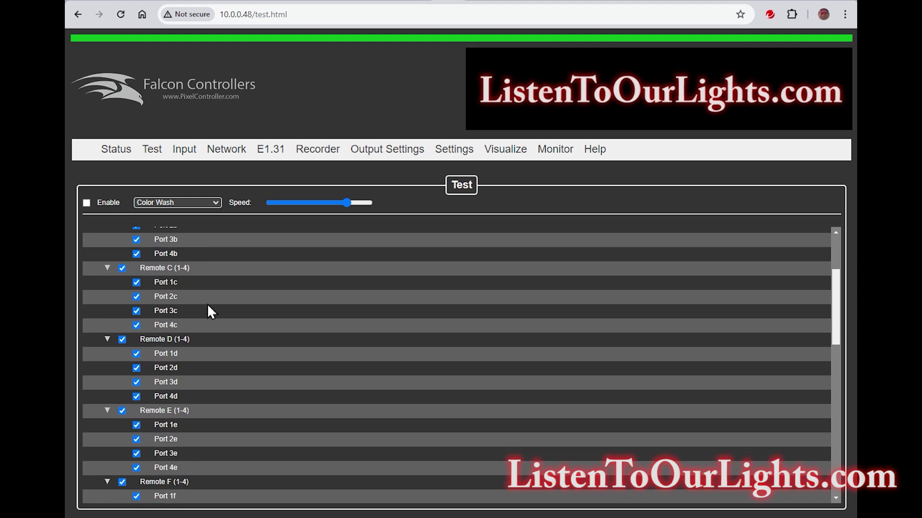
{"action": "scroll", "coordinate": [207, 295], "scroll_direction": "down", "scroll_amount": 4}
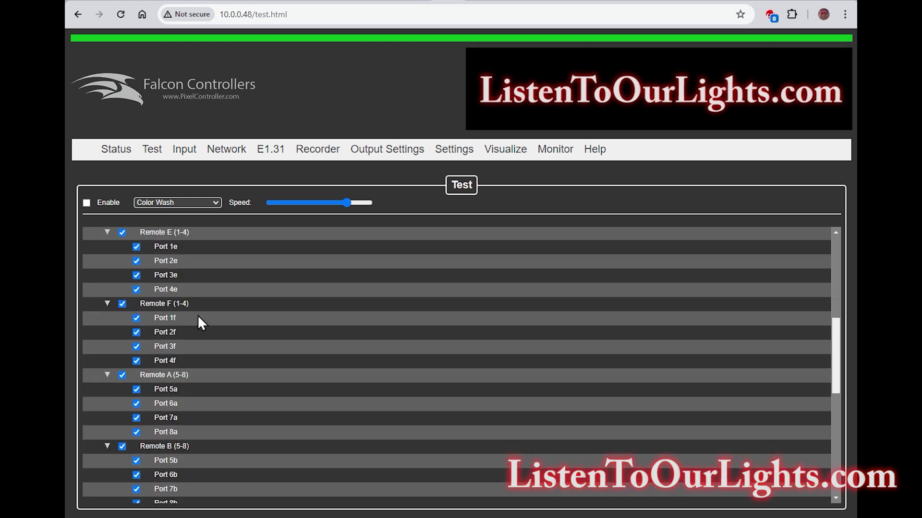
{"action": "scroll", "coordinate": [197, 315], "scroll_direction": "down", "scroll_amount": 3}
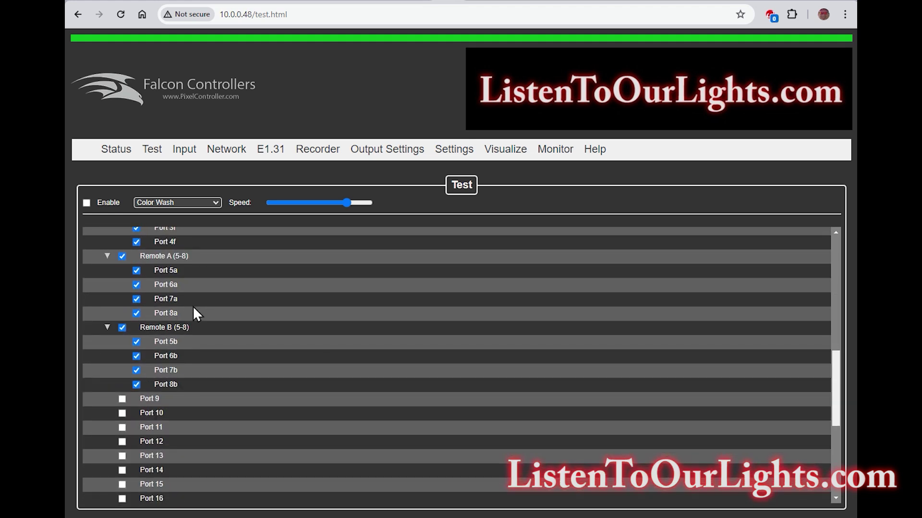
{"action": "scroll", "coordinate": [205, 365], "scroll_direction": "up", "scroll_amount": 10}
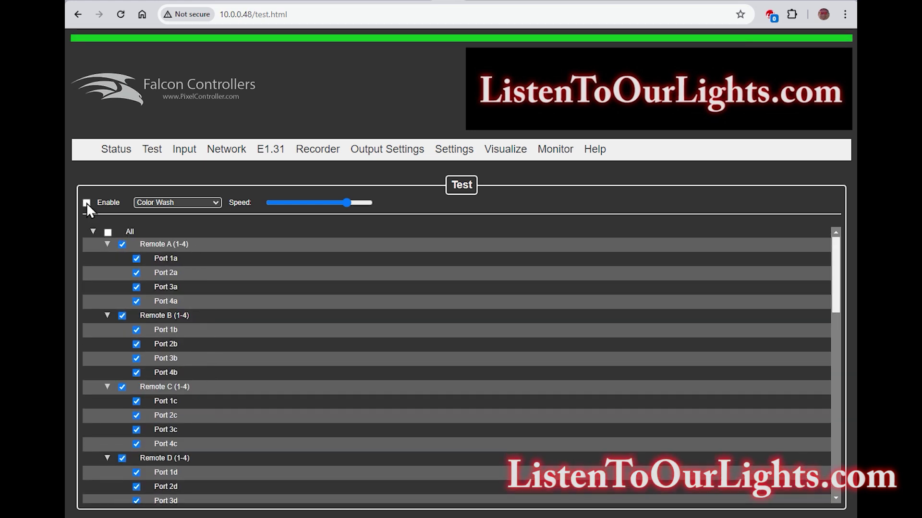
{"action": "left_click", "coordinate": [86, 202]}
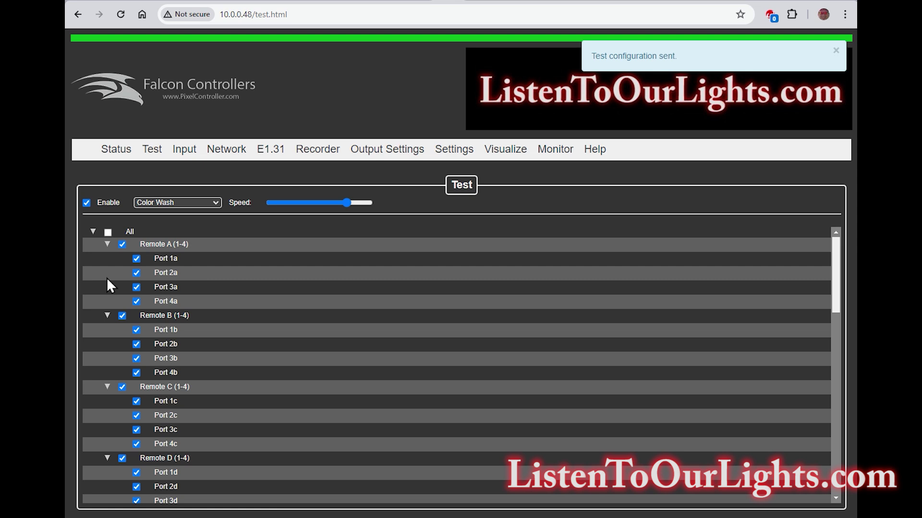